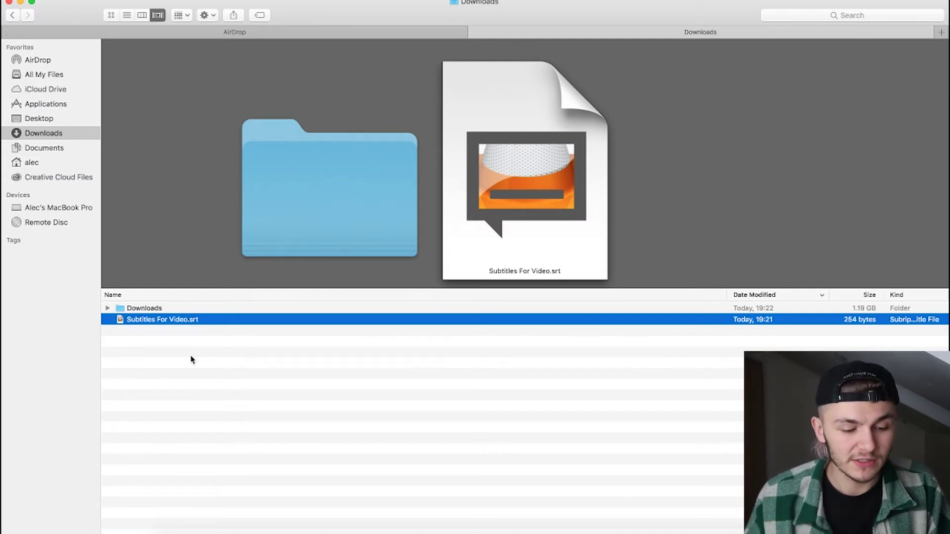
# Step: Rename the subtitle file to Subtitles For Video.txt, accepting the .txt extension
pyautogui.click(193, 322)
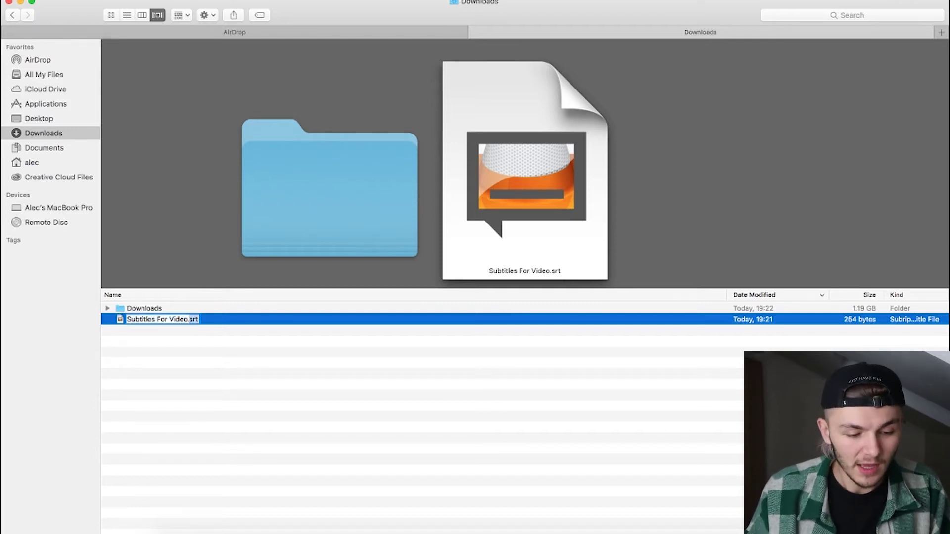
pyautogui.press('BackSpace')
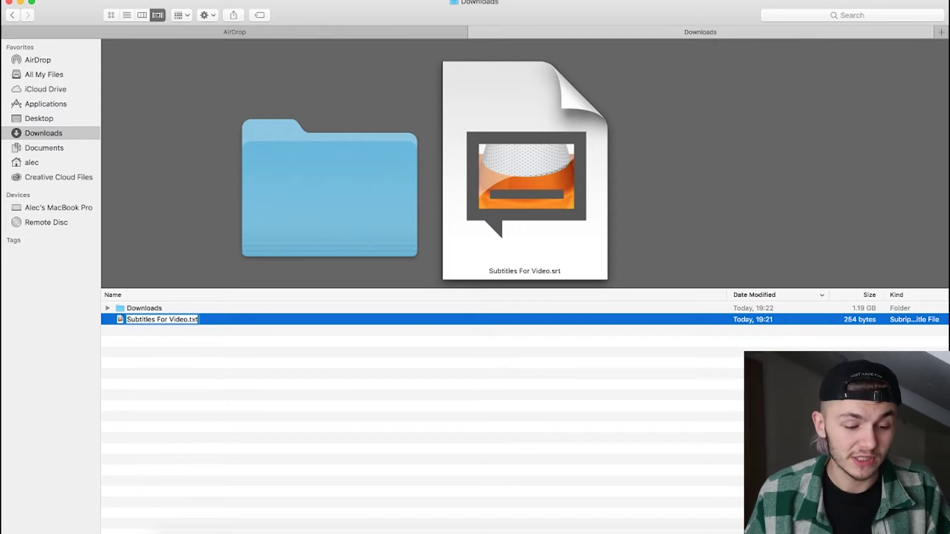
pyautogui.write('txt')
pyautogui.press('Return')
pyautogui.click(559, 183)
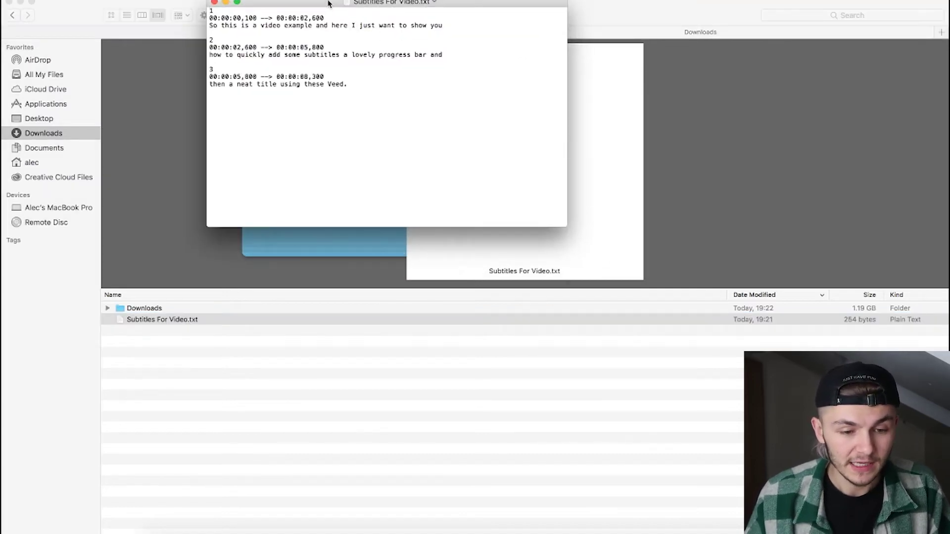
# Step: Lengthen the first cue's opening 'So' with extra o's, then close TextEdit to save
pyautogui.moveTo(330, 6); pyautogui.dragTo(389, 173)
pyautogui.moveTo(403, 253); pyautogui.dragTo(388, 253)
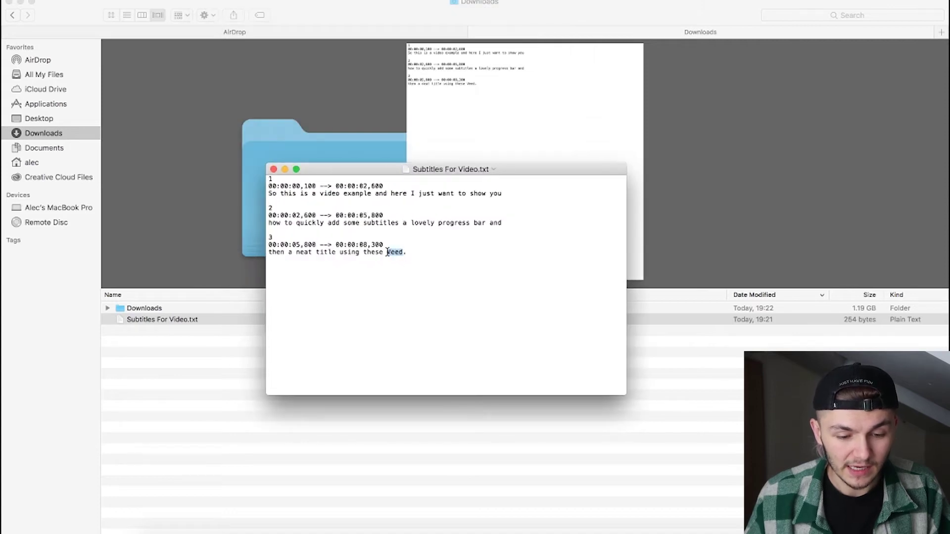
pyautogui.click(277, 195)
pyautogui.write('ooooooo')
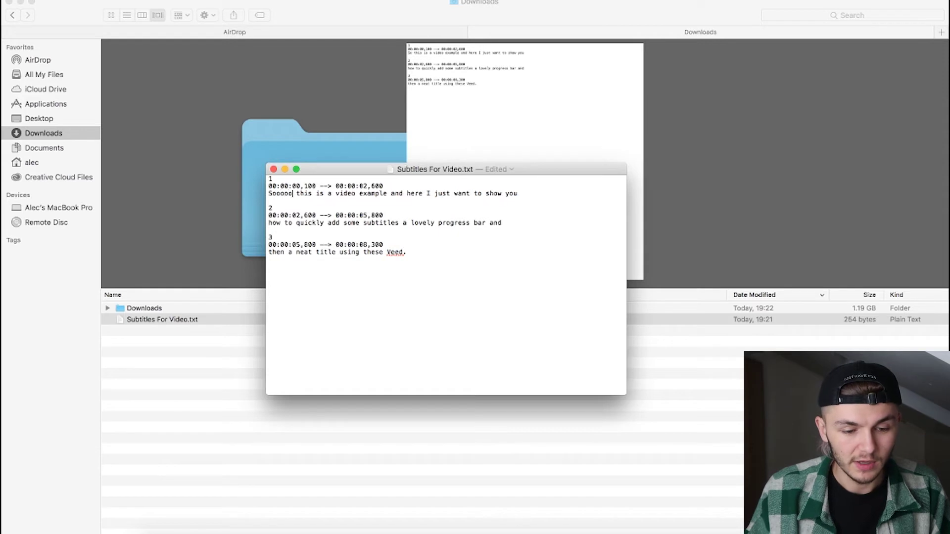
pyautogui.click(410, 280)
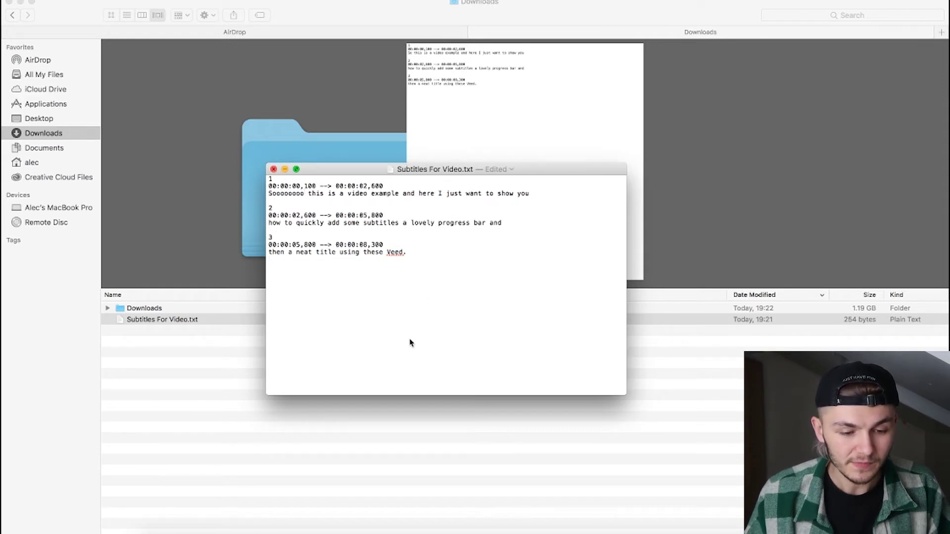
pyautogui.press('super+w')
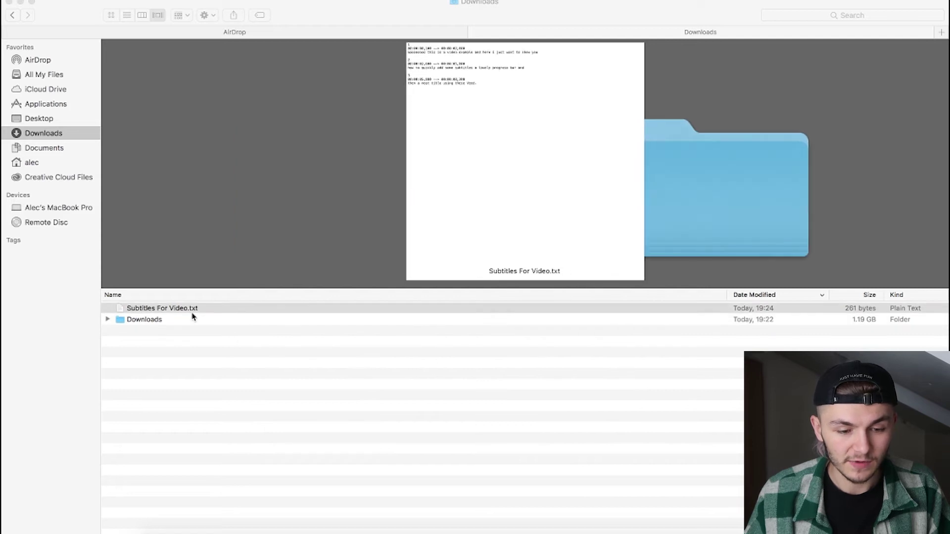
# Step: Rename the file back to Subtitles For Video.srt and return to the VEED editor in Chrome
pyautogui.click(190, 310)
pyautogui.click(191, 310)
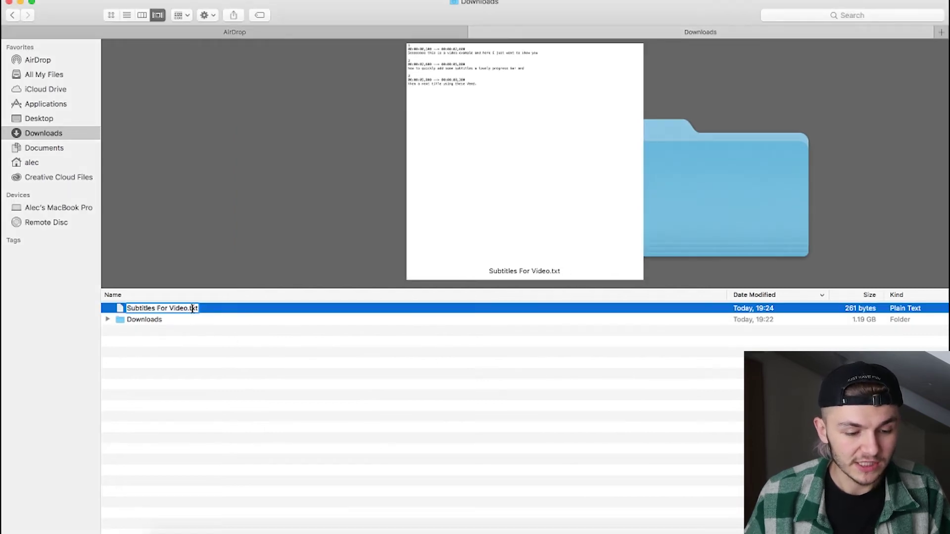
pyautogui.write('sr')
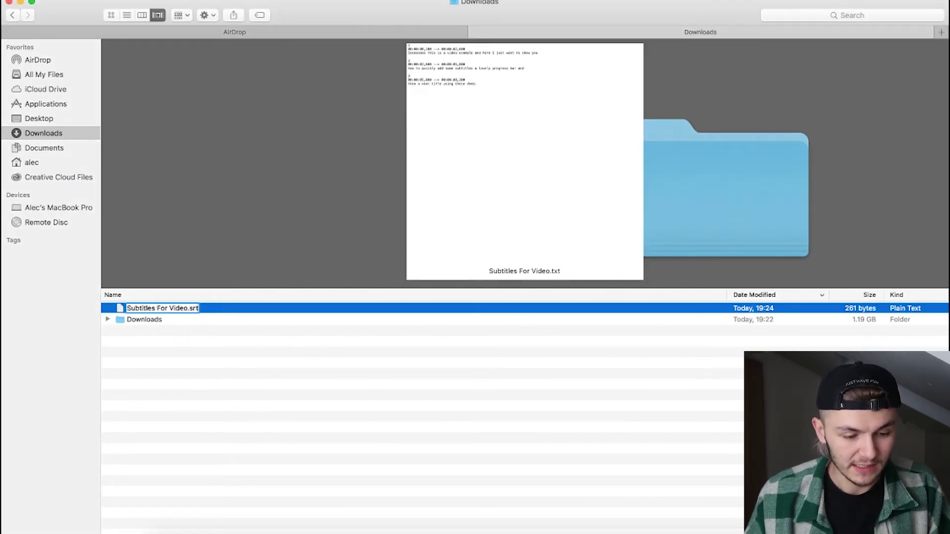
pyautogui.press('Return')
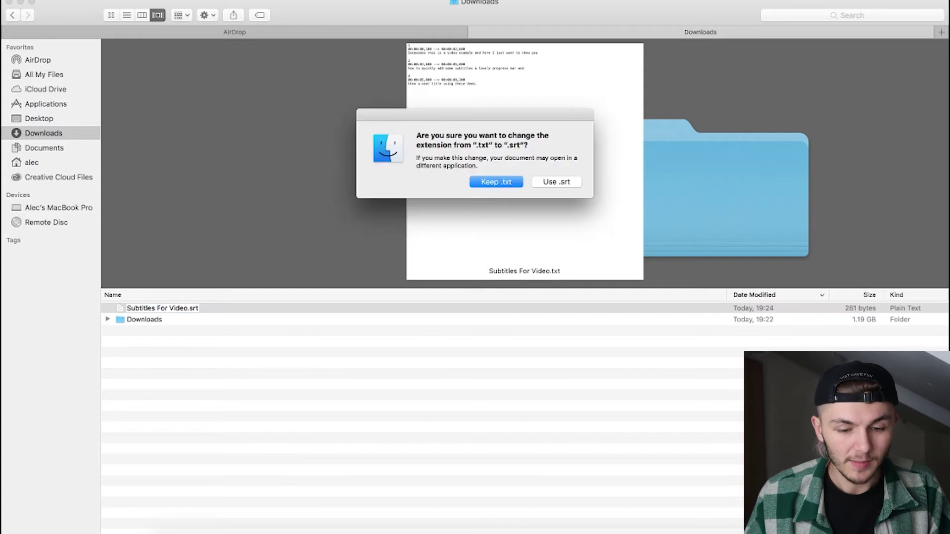
pyautogui.click(552, 183)
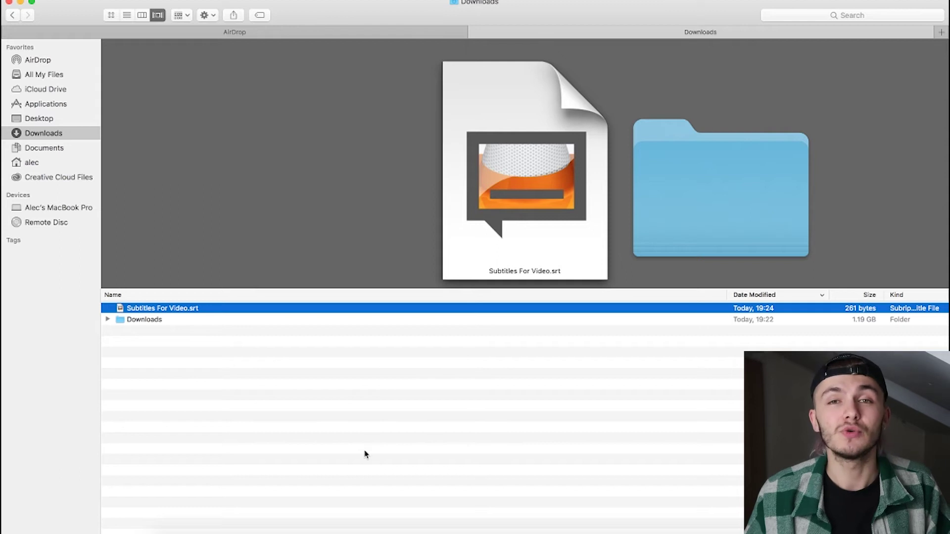
pyautogui.click(350, 529)
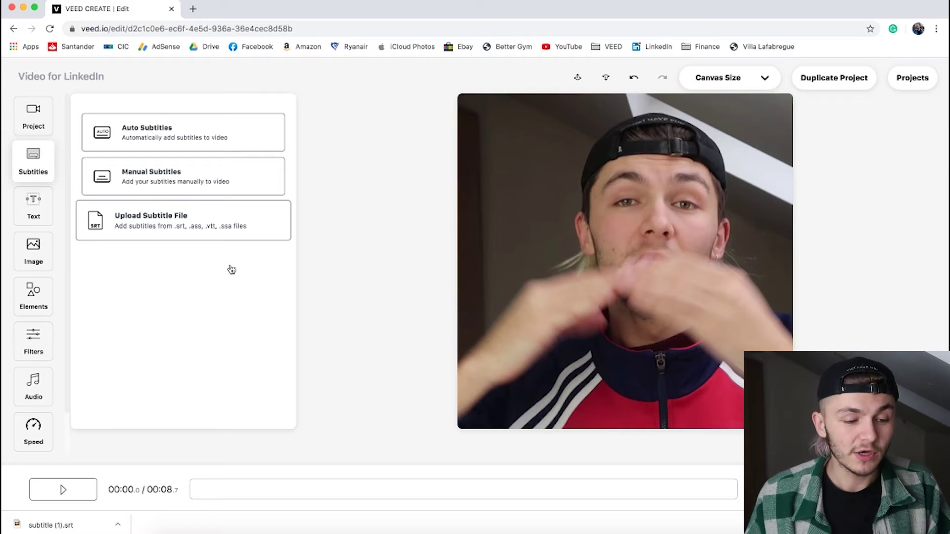
# Step: Upload Subtitles For Video.srt from Downloads as the project's subtitle file
pyautogui.click(163, 229)
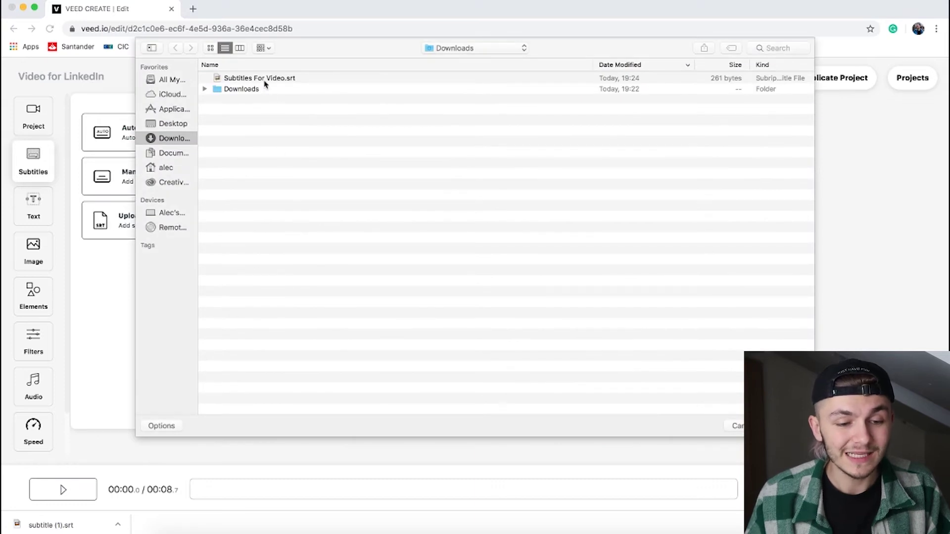
pyautogui.click(265, 81)
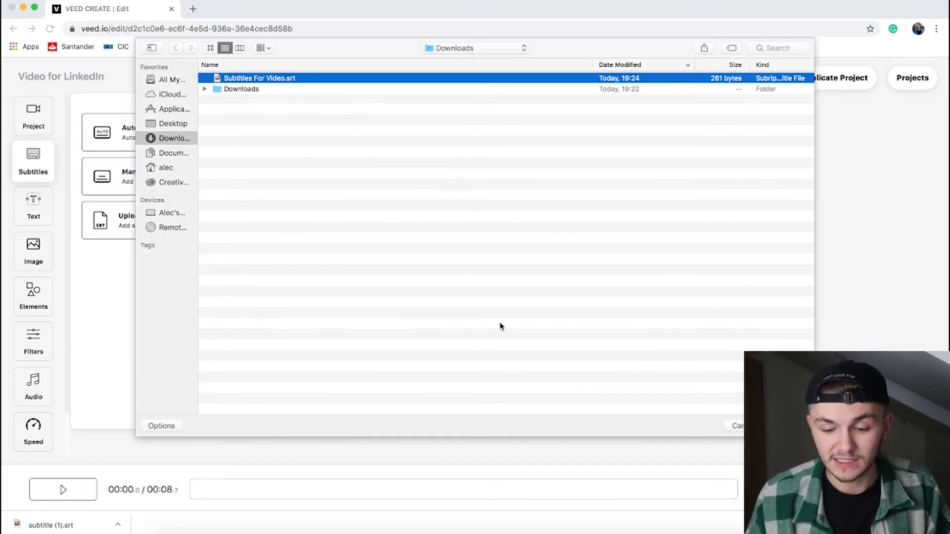
pyautogui.press('Return')
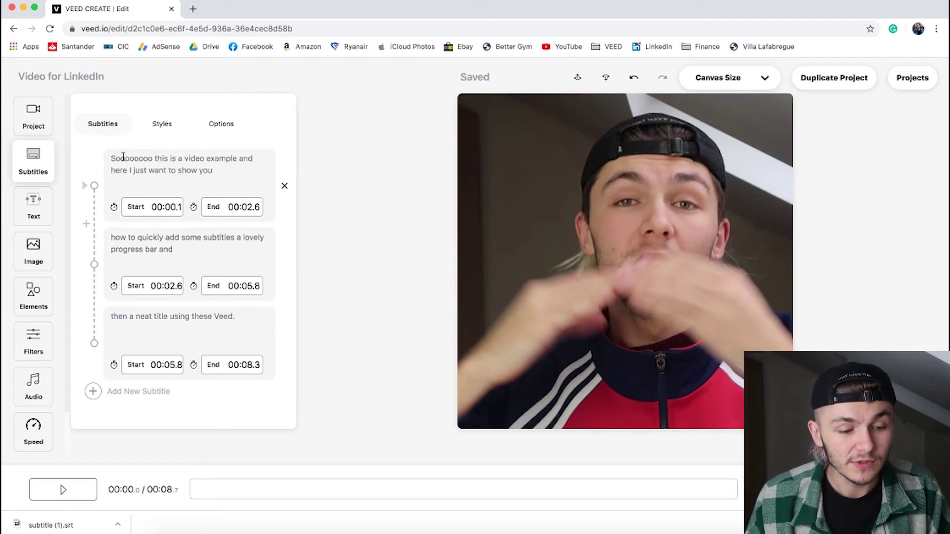
# Step: Delete the extra o's so the first subtitle starts with a plain 'So'
pyautogui.click(149, 158)
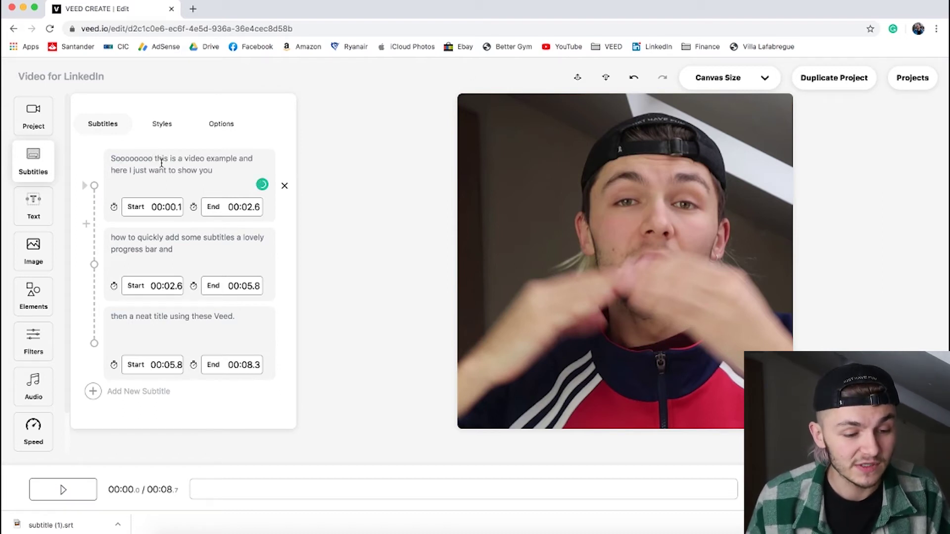
pyautogui.moveTo(153, 158); pyautogui.dragTo(122, 156)
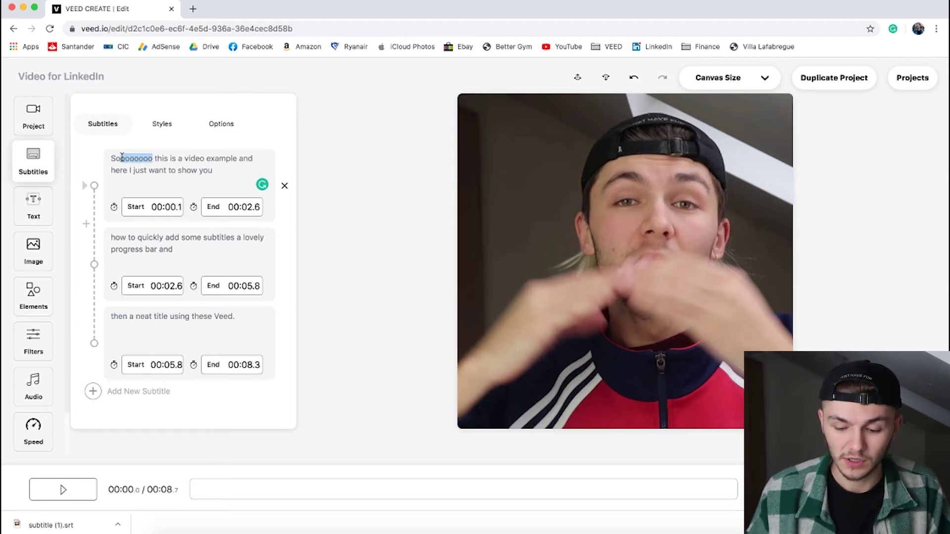
pyautogui.click(183, 158)
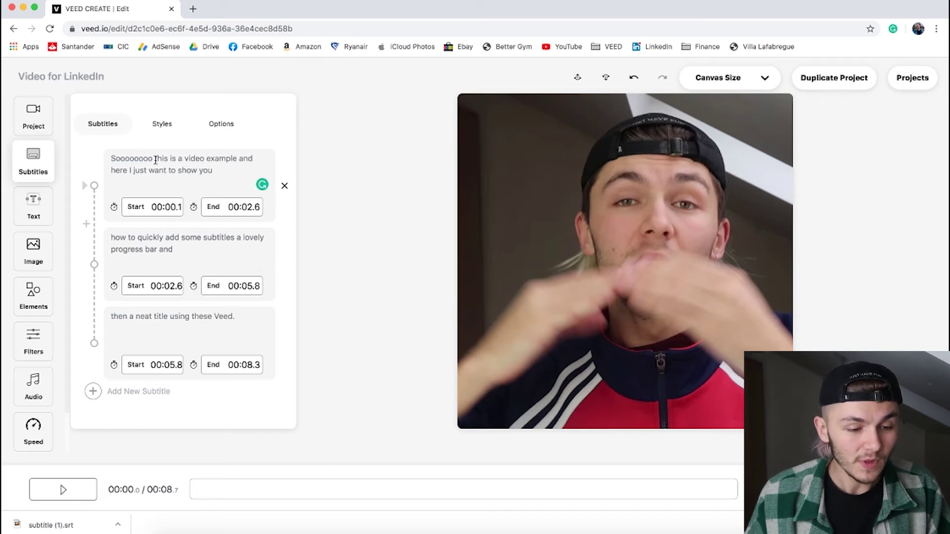
pyautogui.moveTo(153, 159); pyautogui.dragTo(120, 159)
pyautogui.press('BackSpace')
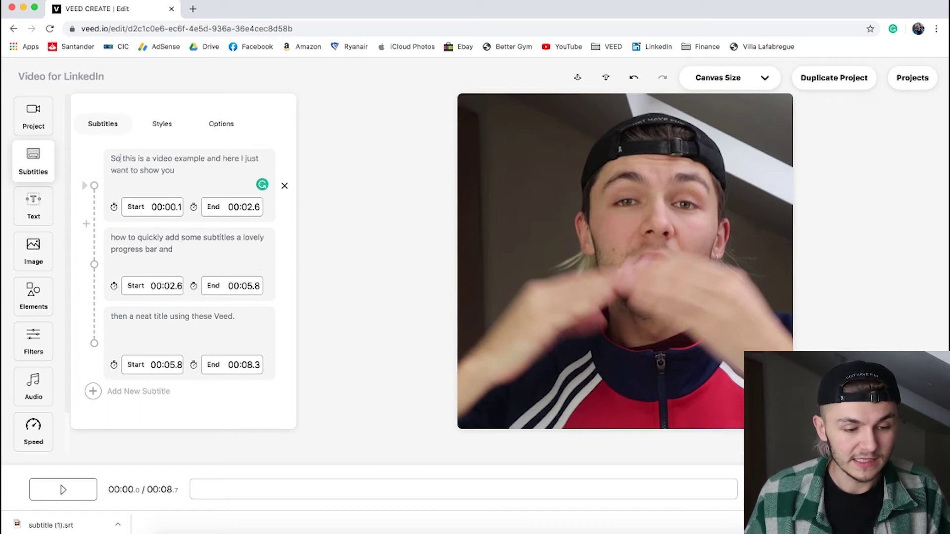
# Step: Replace the last word of the second subtitle with 'and'
pyautogui.click(175, 252)
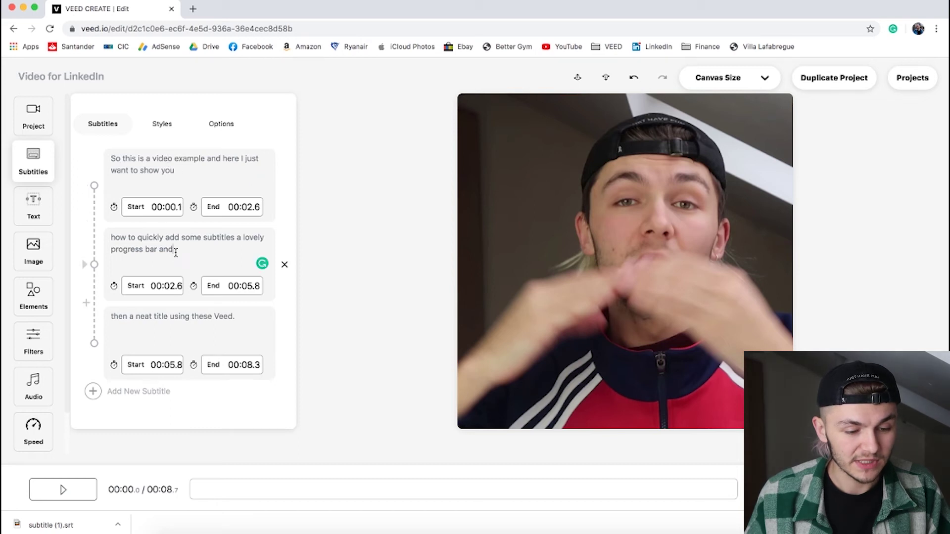
pyautogui.press('BackSpace')
pyautogui.press('BackSpace')
pyautogui.press('BackSpace')
pyautogui.write('and')
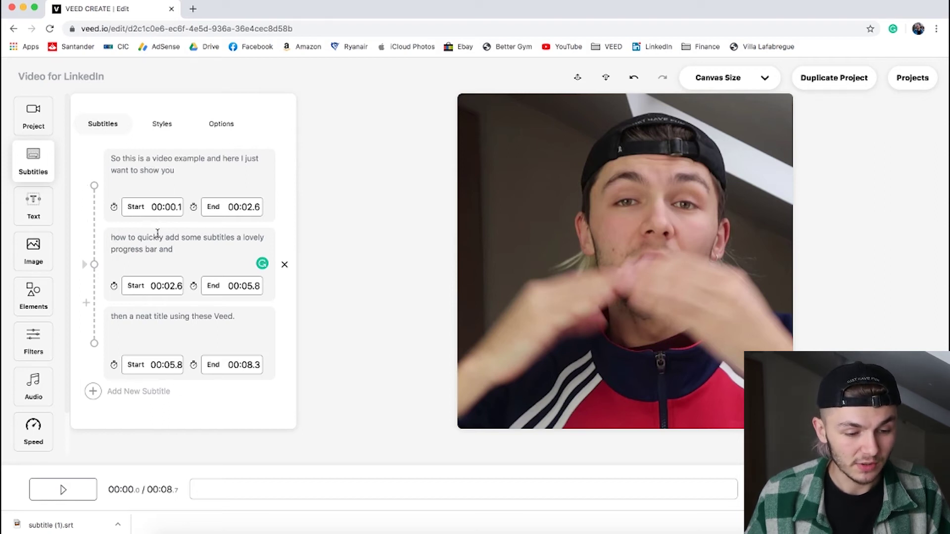
# Step: Move 'how to quickly' from the second subtitle to the end of the first
pyautogui.moveTo(163, 236); pyautogui.dragTo(110, 236)
pyautogui.hotkey('ctrl', 'c')
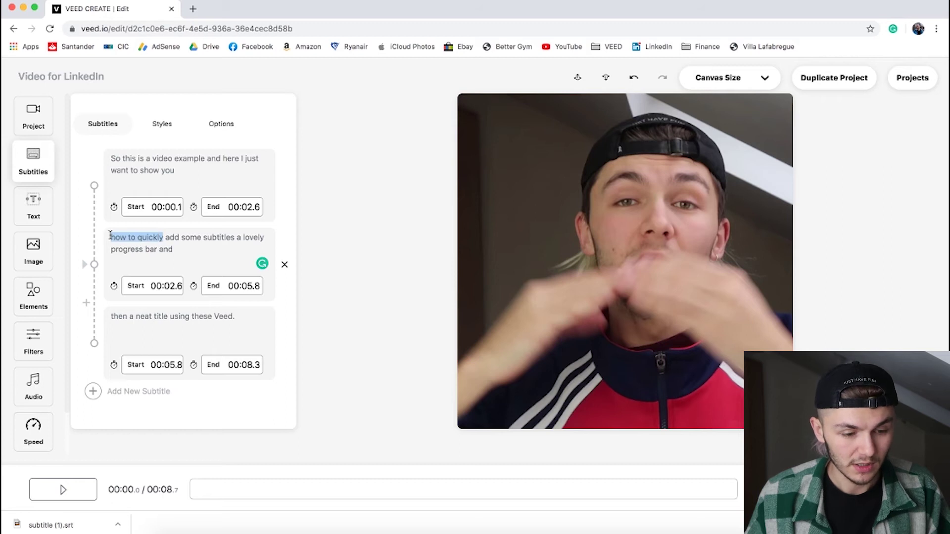
pyautogui.press('BackSpace')
pyautogui.click(190, 170)
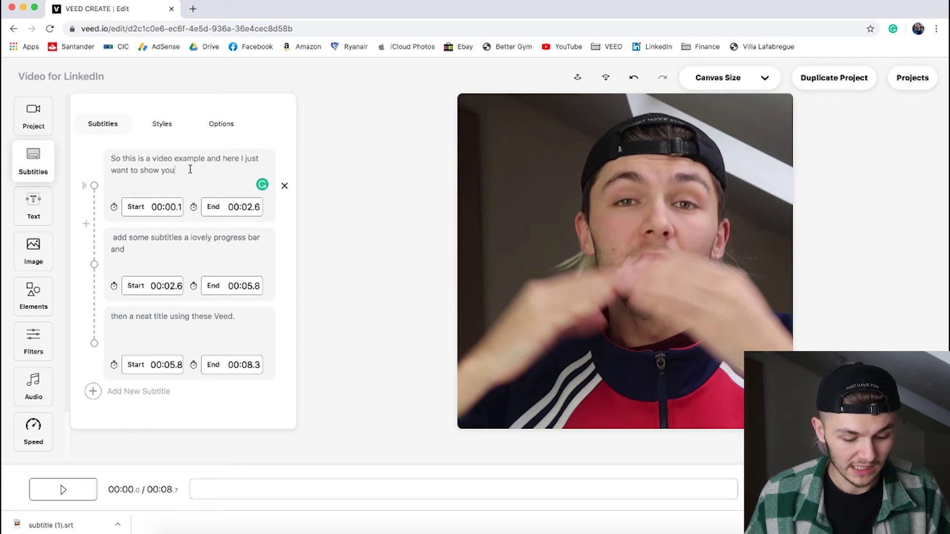
pyautogui.hotkey('ctrl', 'v')
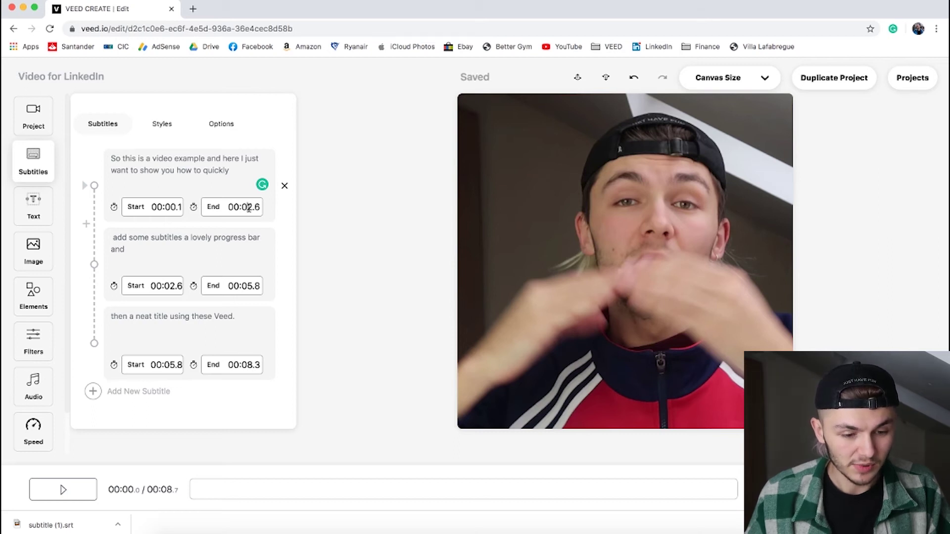
# Step: Set the first subtitle's end time to 00:03.0, so the second starts at 00:03.0
pyautogui.click(254, 207)
pyautogui.press('BackSpace')
pyautogui.press('BackSpace')
pyautogui.press('BackSpace')
pyautogui.write('3.0')
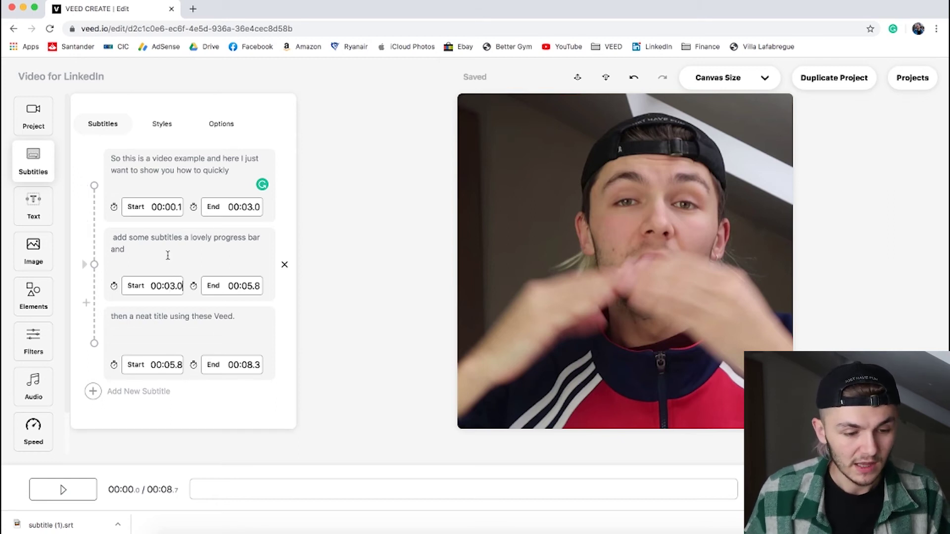
pyautogui.click(200, 254)
pyautogui.click(214, 328)
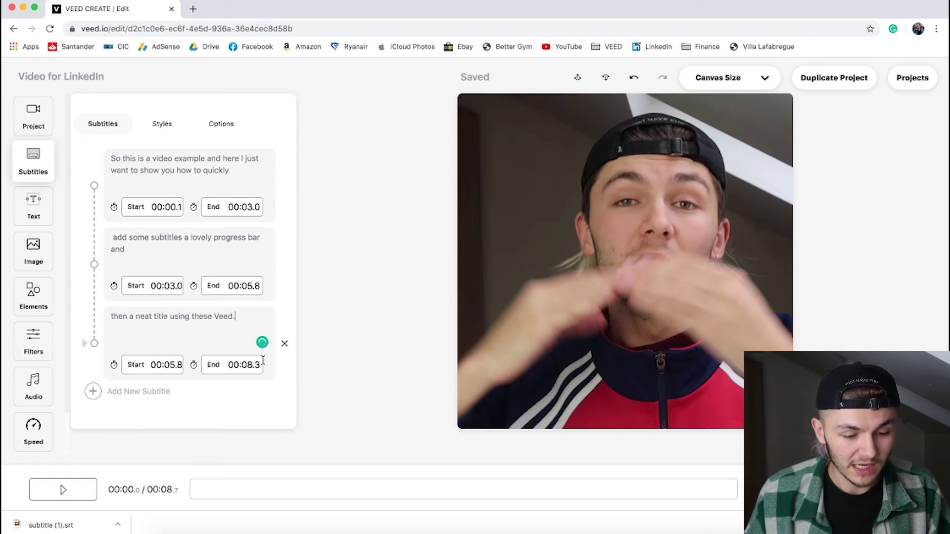
# Step: Replace the third subtitle with a new 00:05.8–00:08.7 cue reading 'Testing testing testing'
pyautogui.click(284, 343)
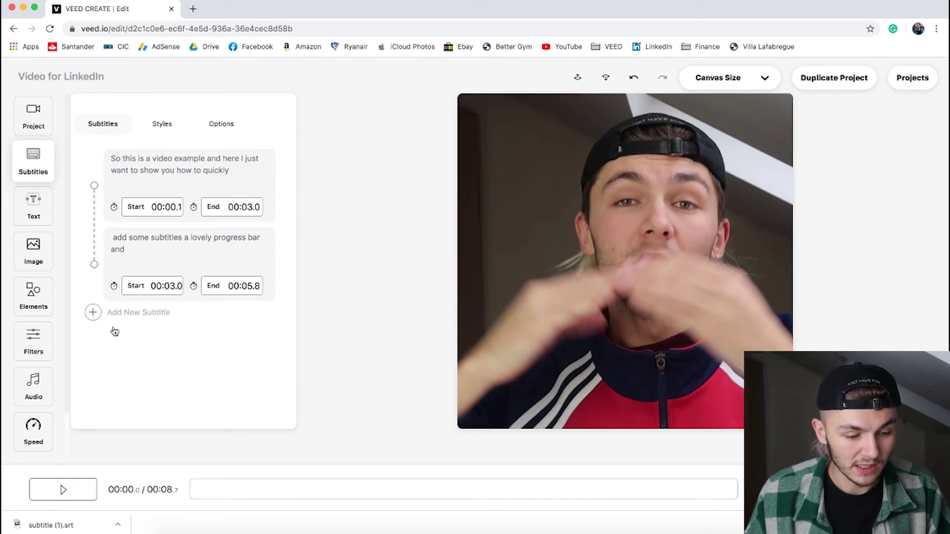
pyautogui.click(93, 312)
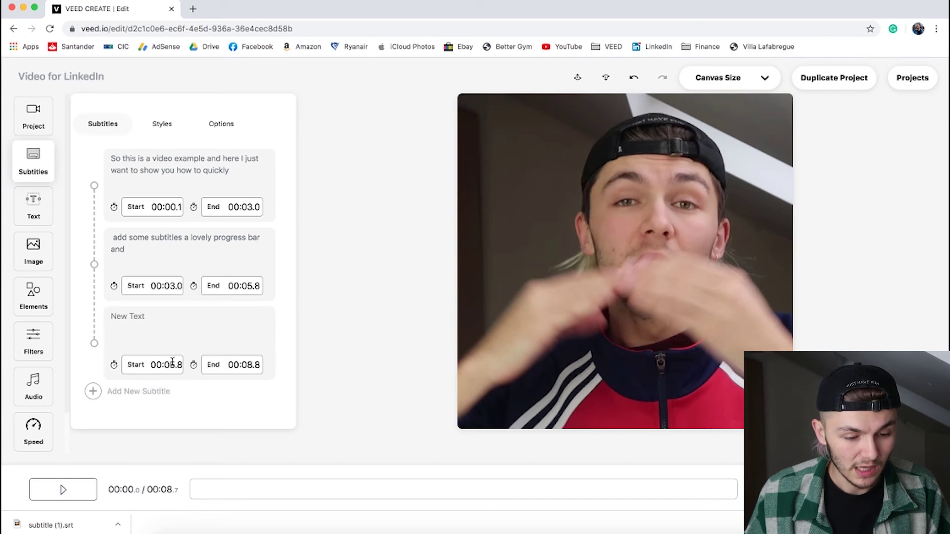
pyautogui.click(248, 364)
pyautogui.write('9')
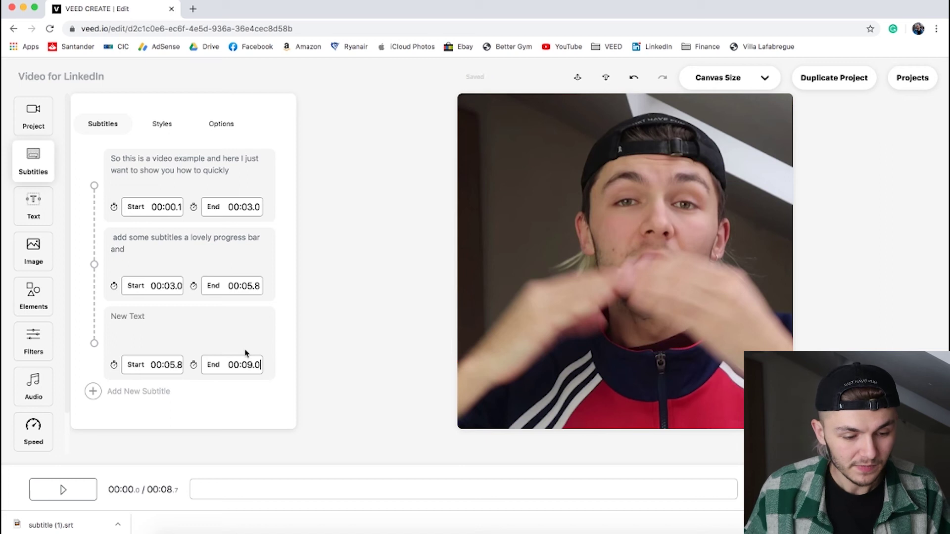
pyautogui.click(220, 329)
pyautogui.write('Test')
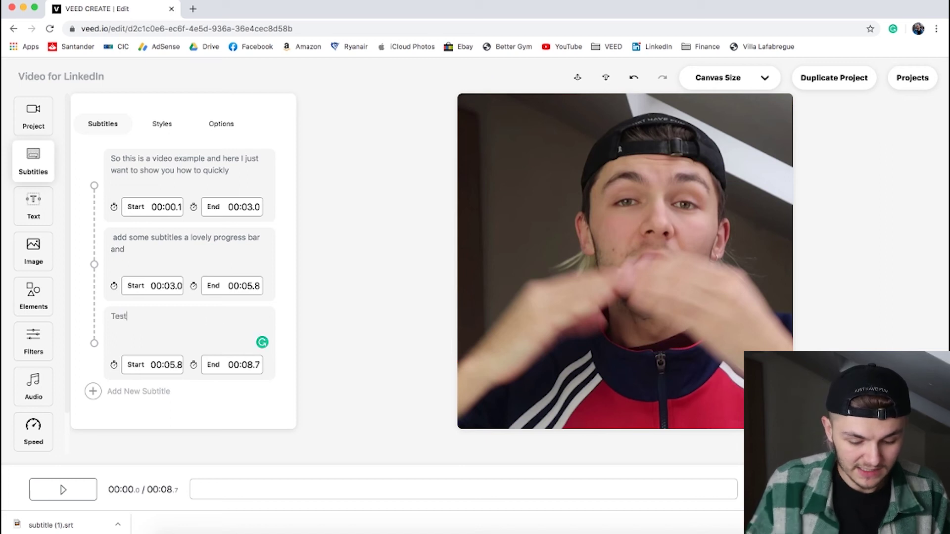
pyautogui.write('ing test')
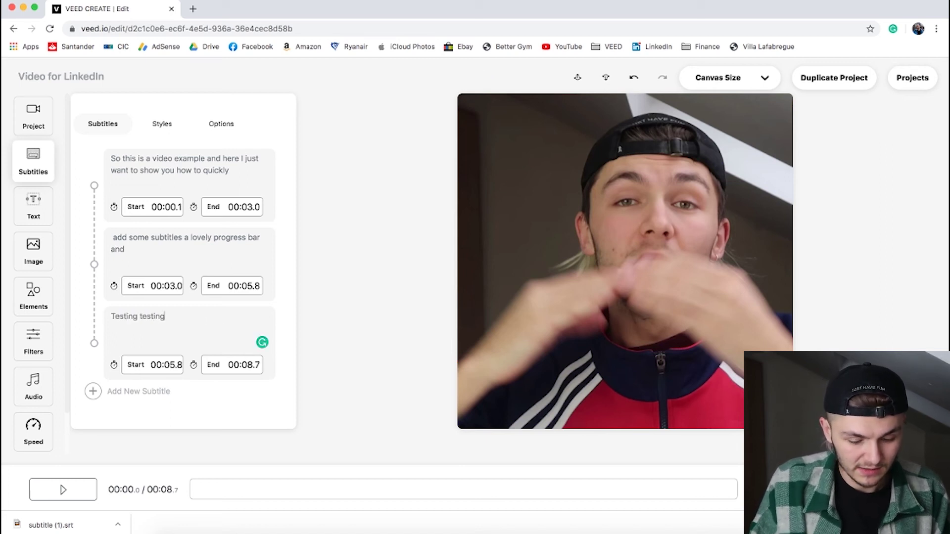
pyautogui.write('ing')
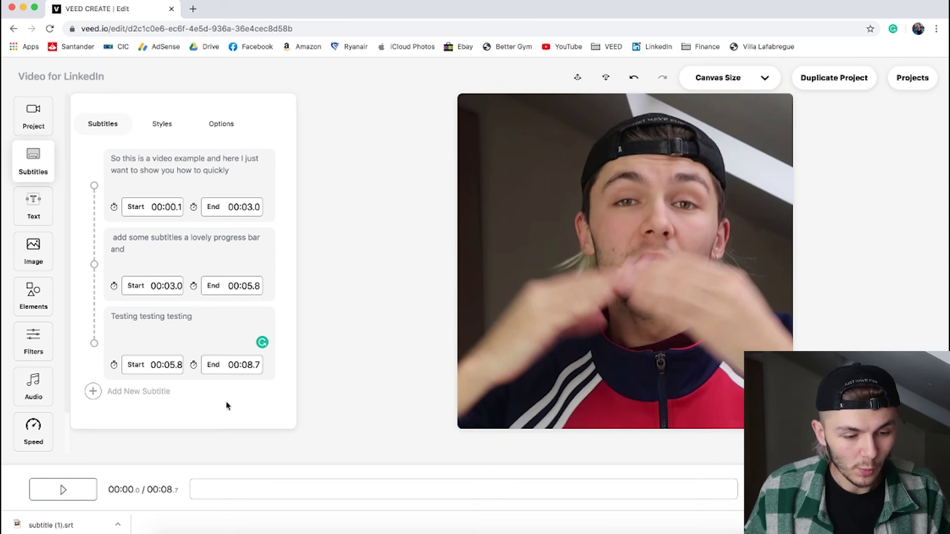
pyautogui.click(221, 128)
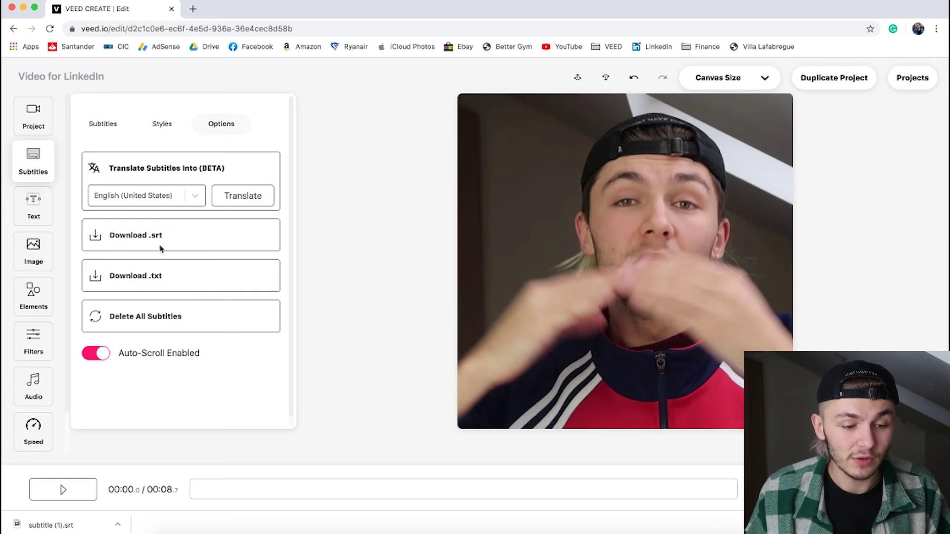
# Step: Download the subtitles as subtitle.srt and view it in Finder's Downloads folder
pyautogui.click(191, 241)
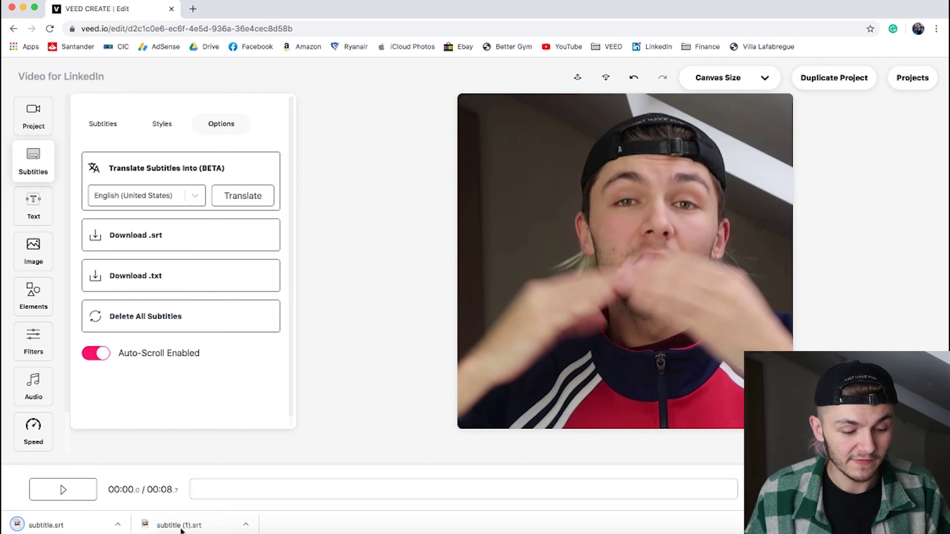
pyautogui.click(174, 530)
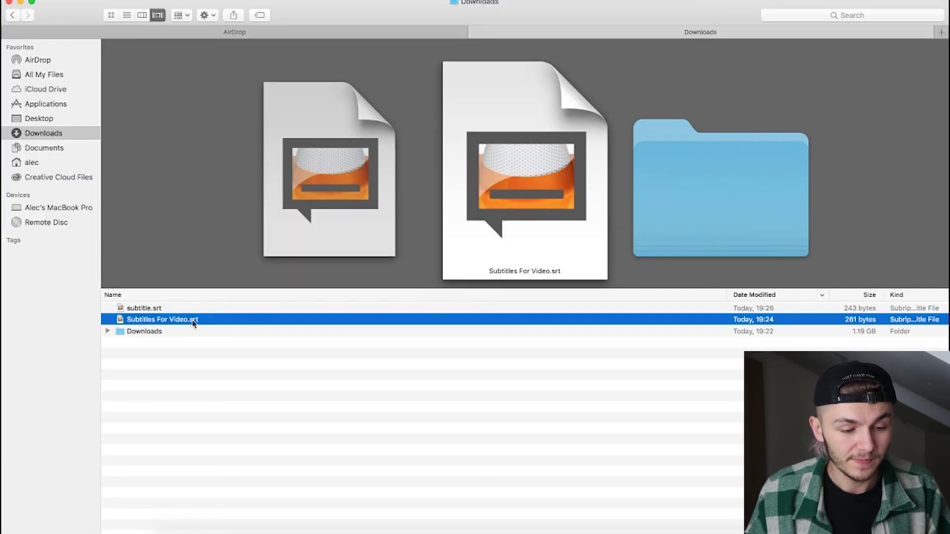
# Step: Rename the downloaded subtitle.srt to subtitle.txt, accepting the .txt extension
pyautogui.click(163, 309)
pyautogui.click(154, 309)
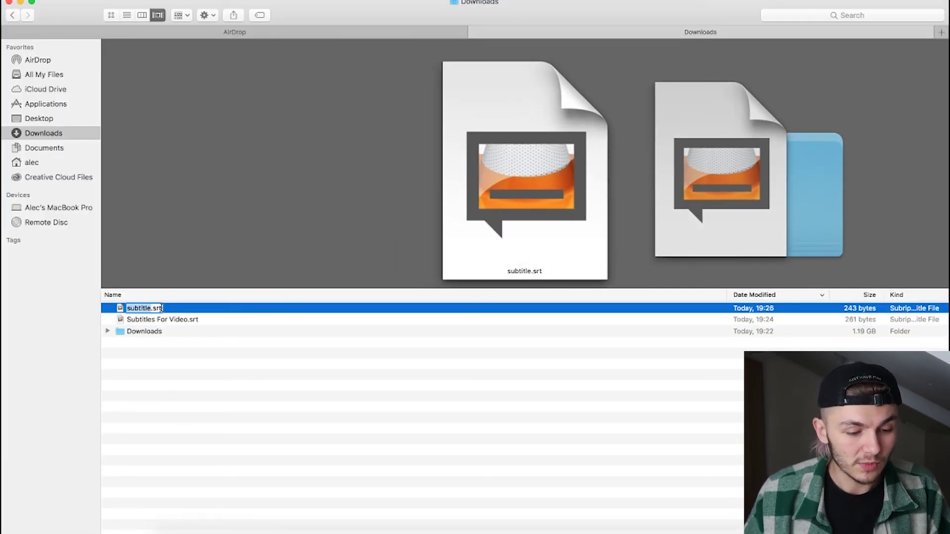
pyautogui.doubleClick(154, 307)
pyautogui.write('txt')
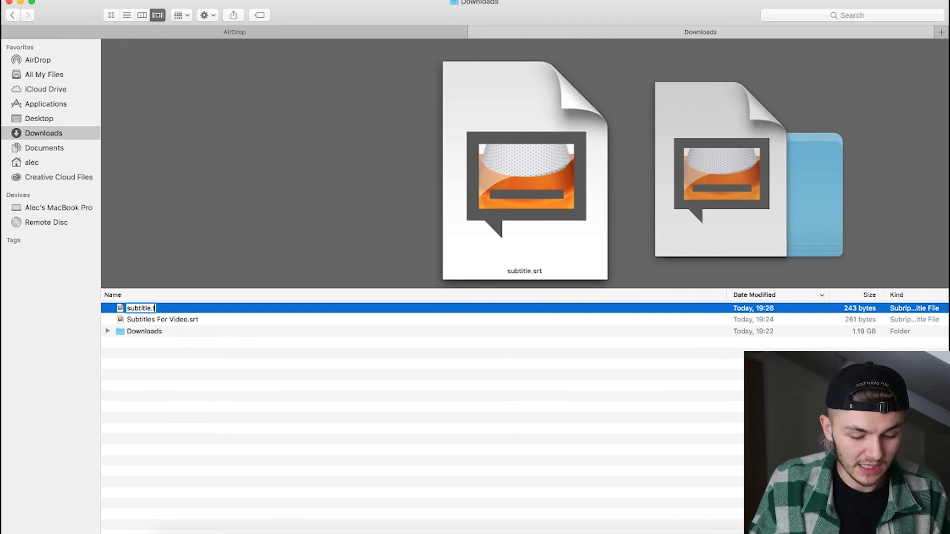
pyautogui.press('Return')
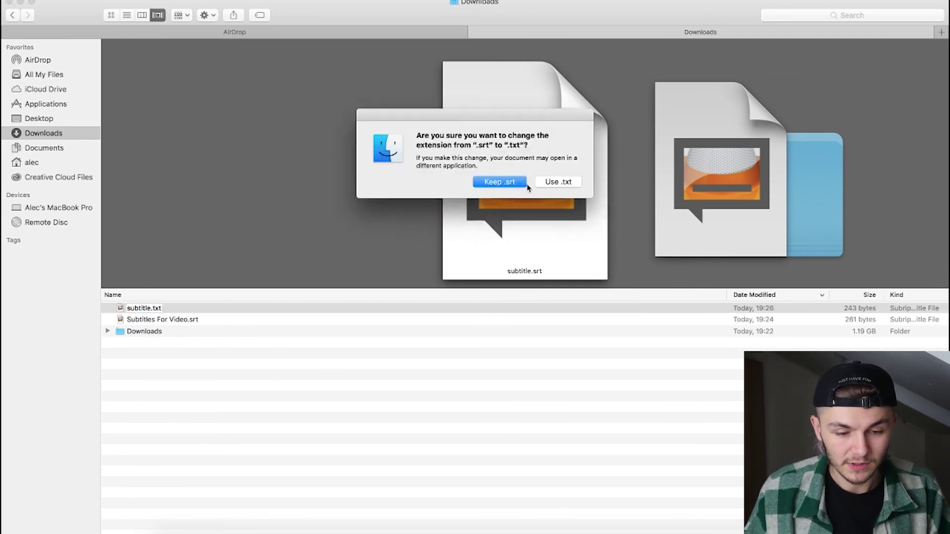
pyautogui.click(555, 182)
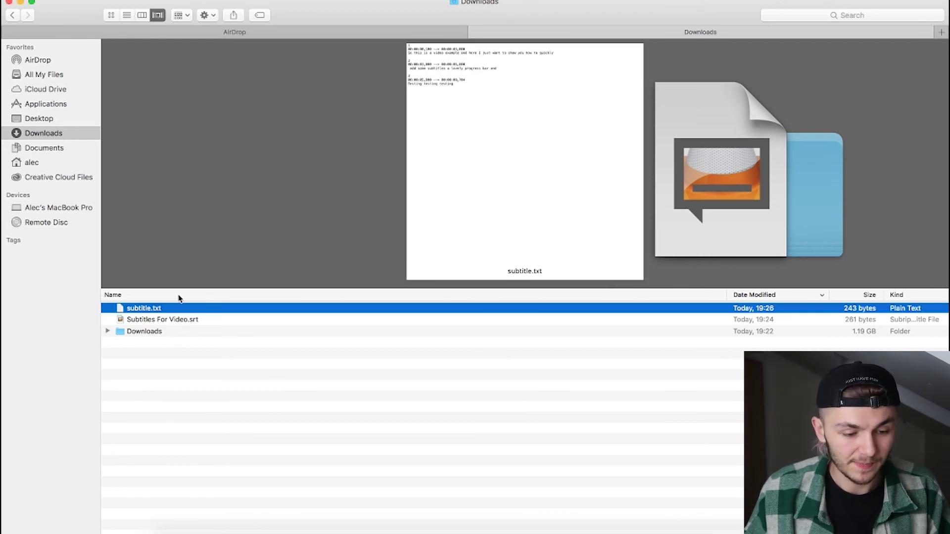
pyautogui.doubleClick(161, 308)
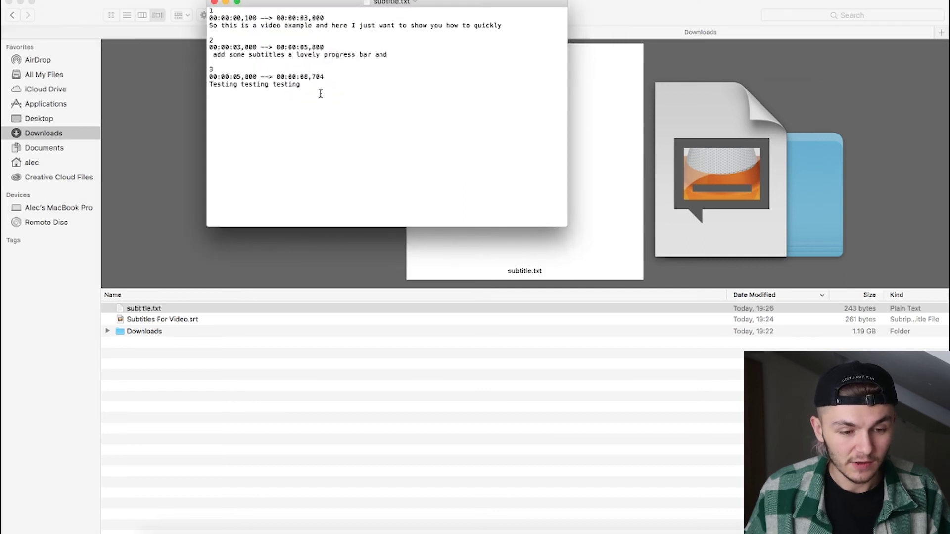
pyautogui.moveTo(303, 84); pyautogui.dragTo(210, 84)
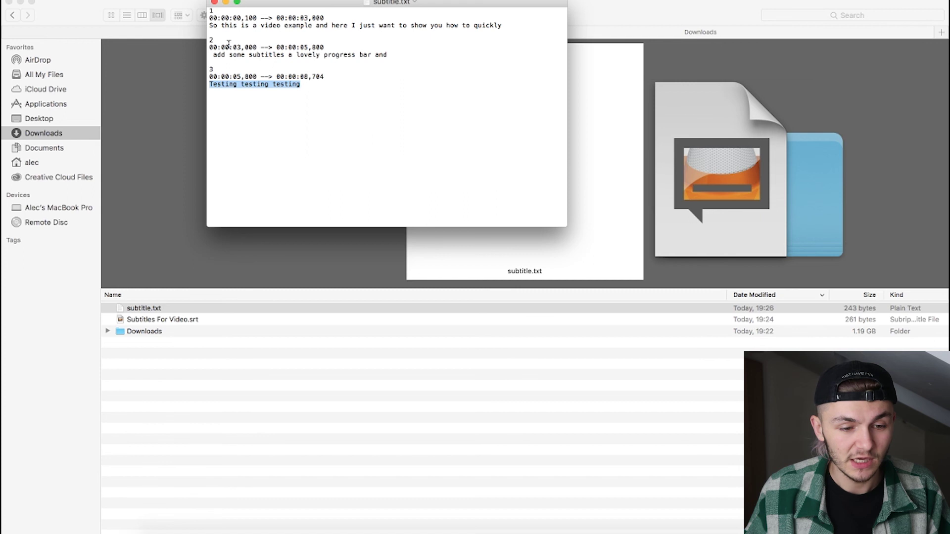
pyautogui.click(214, 3)
# Step: Rename subtitle.txt to subtitle.srt, bringing up Finder's extension-change prompt
pyautogui.click(148, 311)
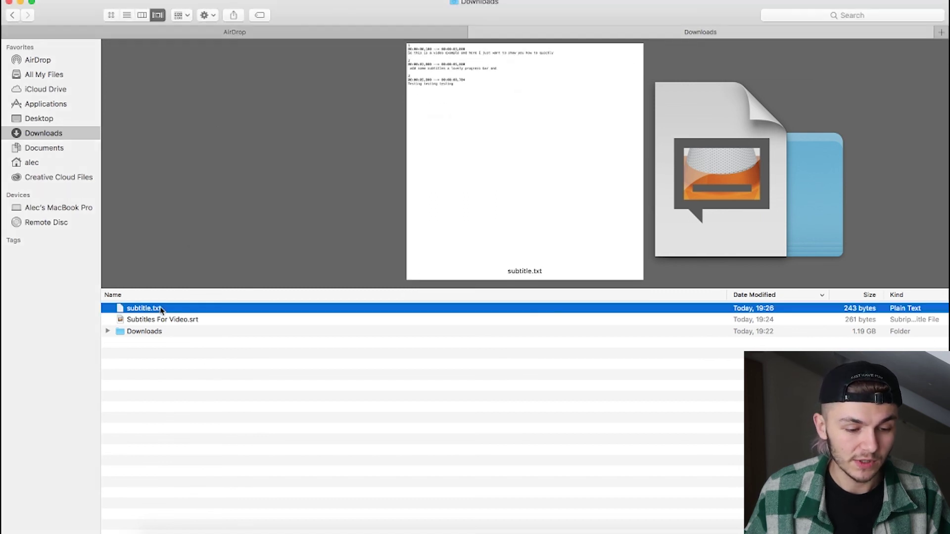
pyautogui.press('Return')
pyautogui.write('subtitle.srt')
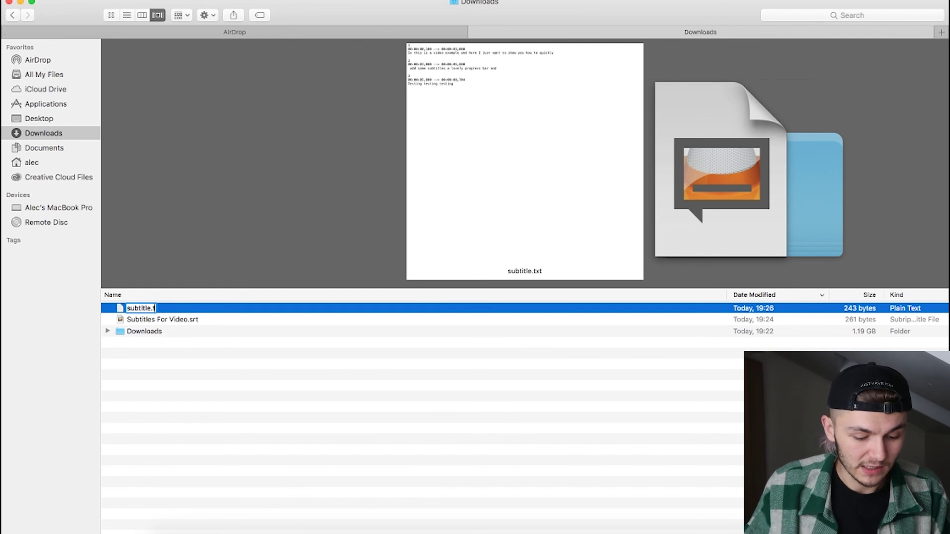
pyautogui.press('Return')
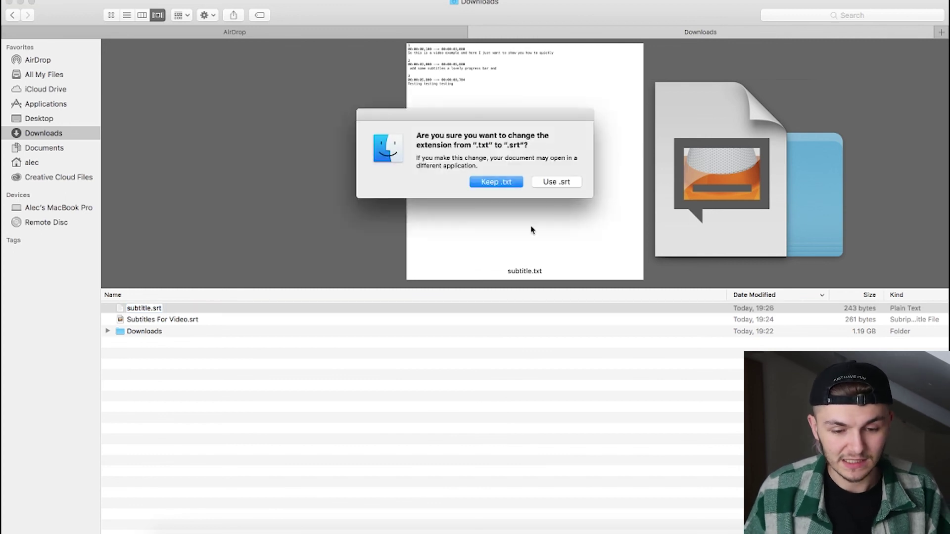